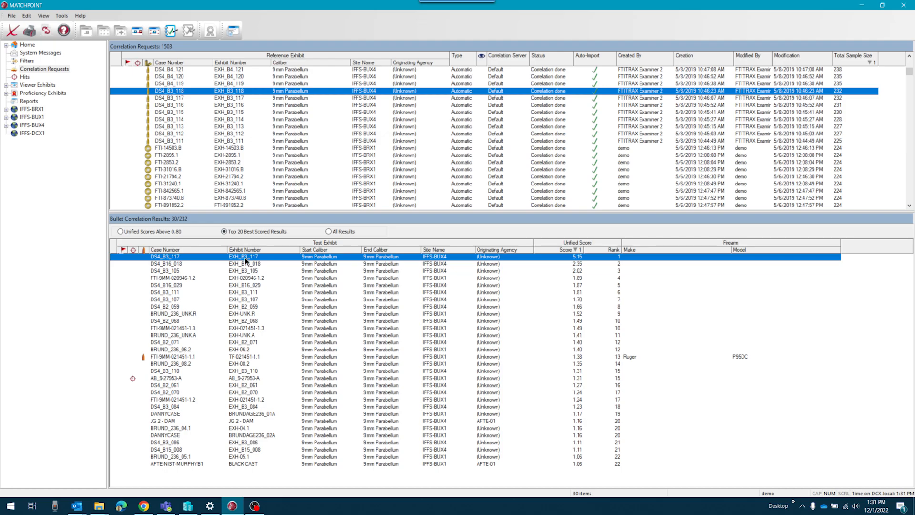
Open result EXH_B3_117 against EXH_B3_118 in the side-by-side viewer and line up their striations across the dividing line near the bullet bases.
double_click(246, 259)
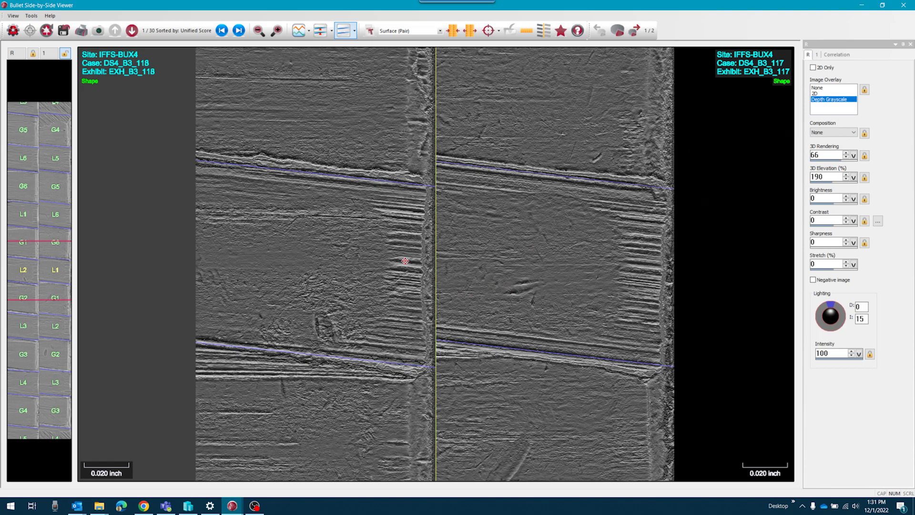
left_click_drag(408, 297, 424, 281)
left_click_drag(573, 313, 383, 314)
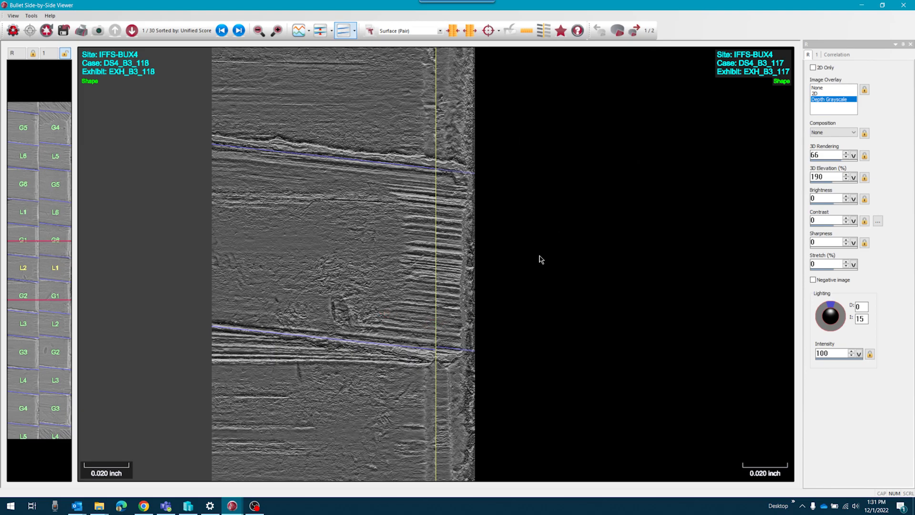
scroll(383, 236, "up", 3)
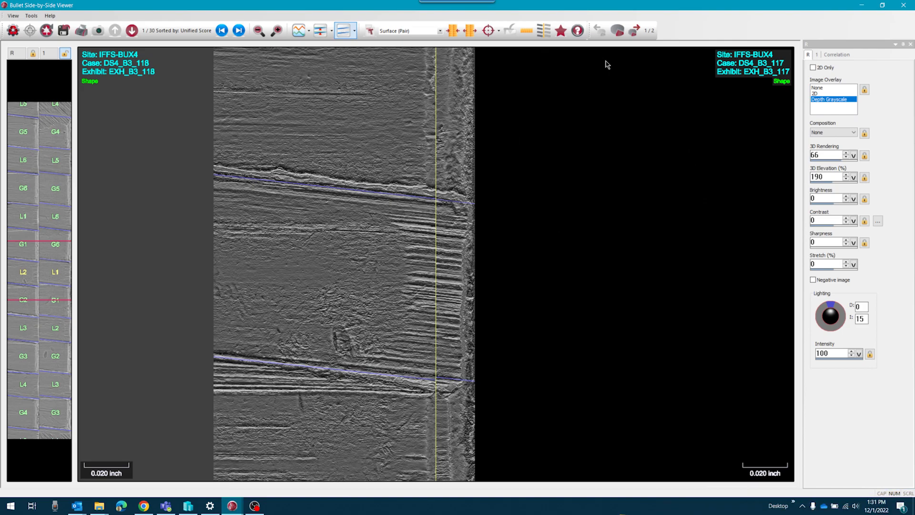
Turn on the annotation tools and add the text note "Strong agreement at the bullet's base." above the L2 land.
left_click(498, 31)
left_click(516, 70)
left_click_drag(710, 31, 661, 31)
left_click(689, 32)
left_click(315, 121)
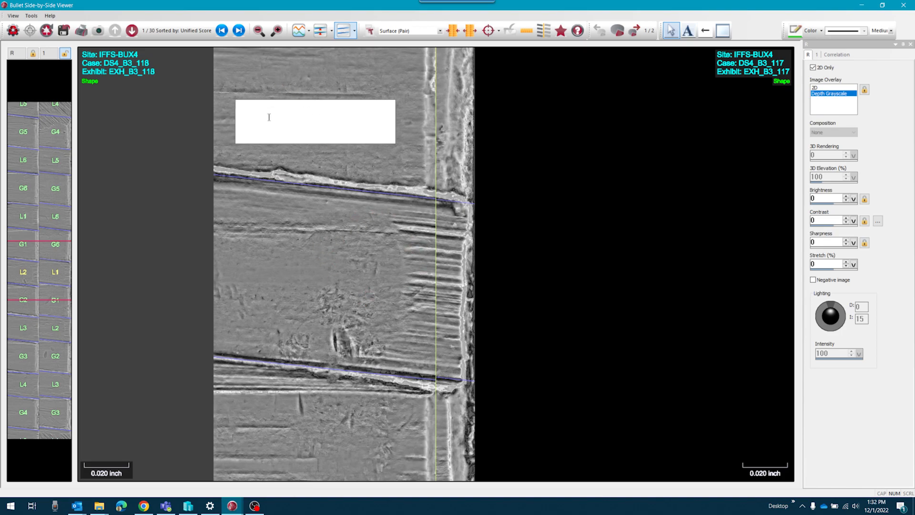
type("Strong agreement at the bullet")
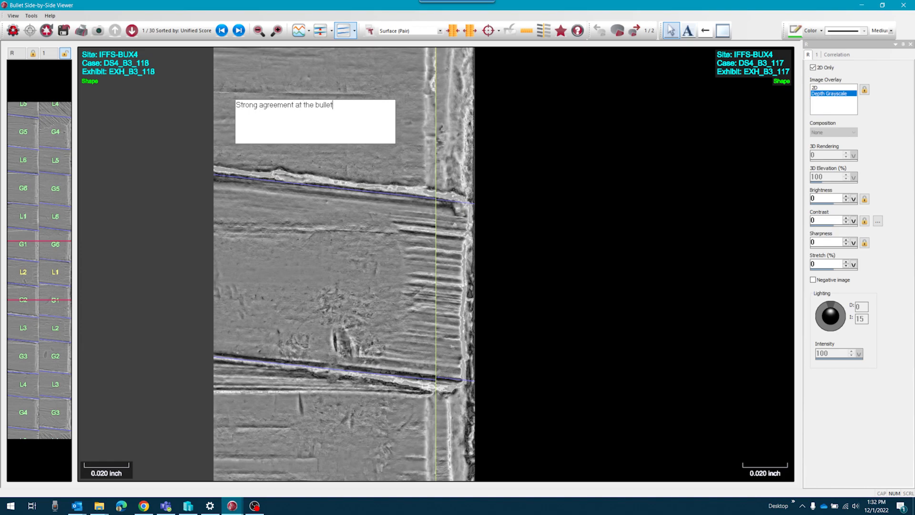
type("'s base")
left_click(333, 163)
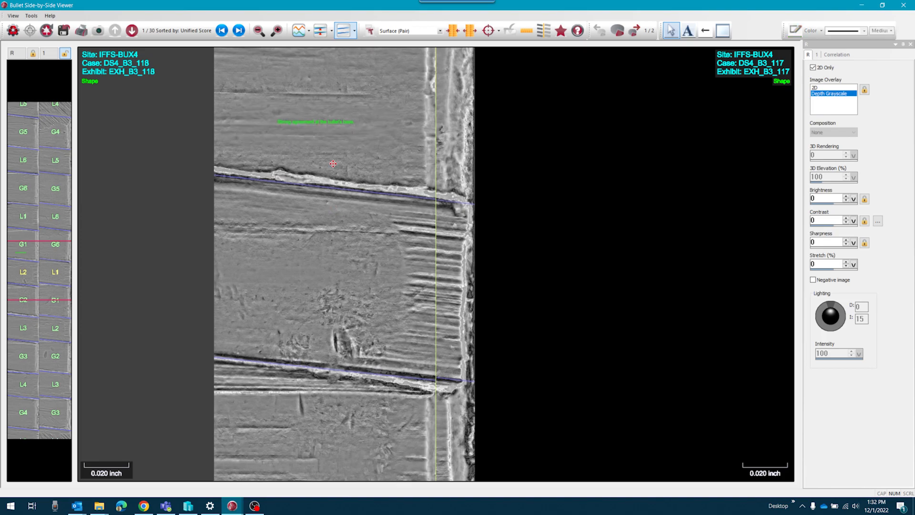
Set the text note to Large, move it just above the land's upper shoulder line, and color it yellow.
left_click(334, 123)
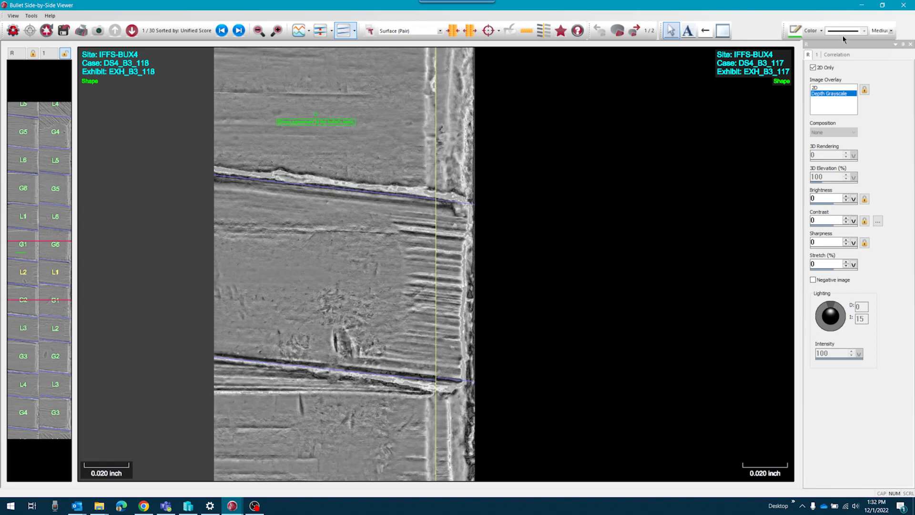
left_click(891, 30)
left_click(884, 51)
mouse_move(327, 119)
left_mouse_down()
mouse_move(347, 155)
mouse_move(361, 158)
left_mouse_up()
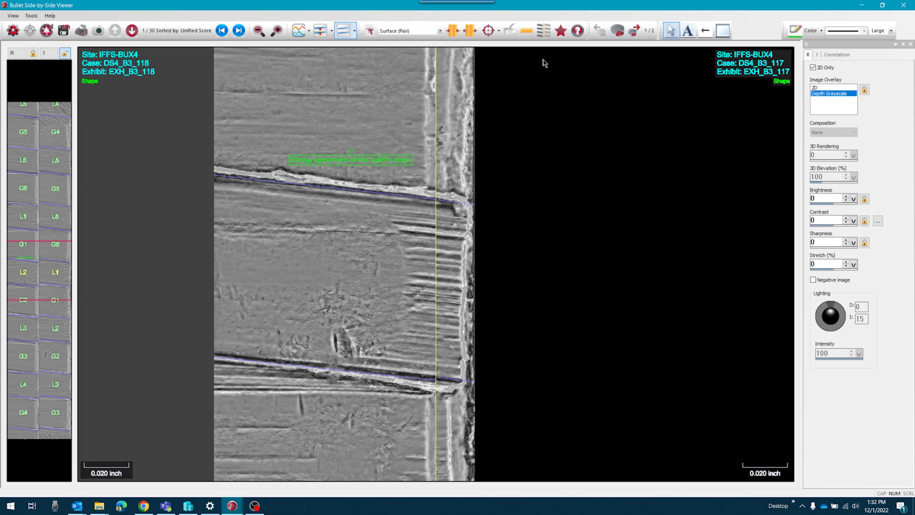
left_click(820, 32)
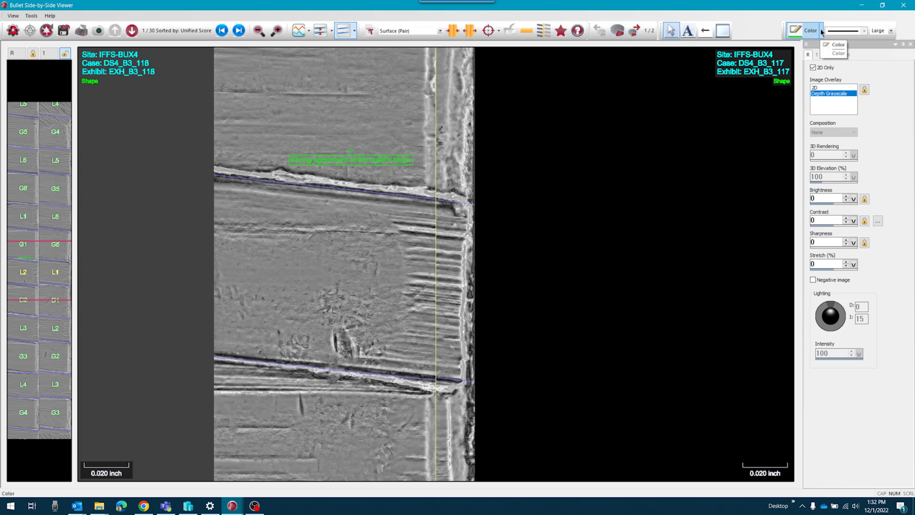
left_click(805, 67)
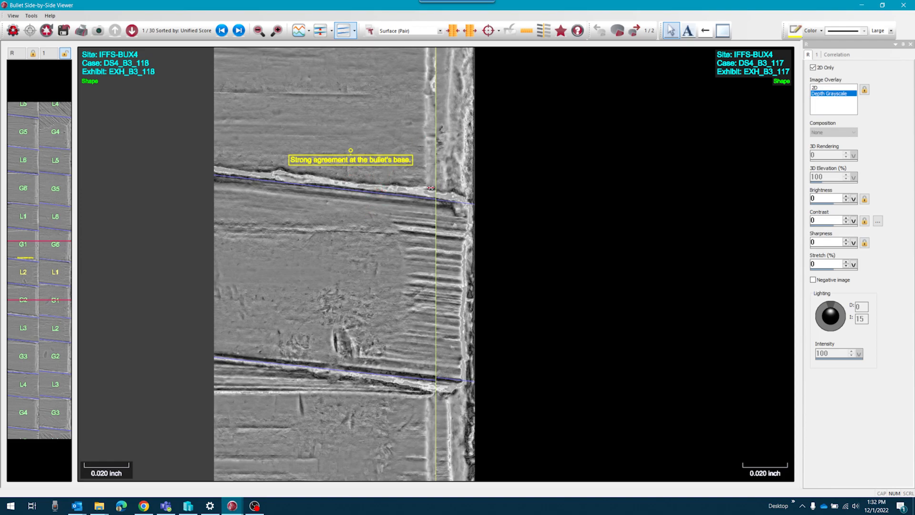
Draw two horizontal arrows pointing at each other across the dividing line, just above the L2–L1 land pair.
left_click(392, 298)
left_click_drag(462, 304, 465, 302)
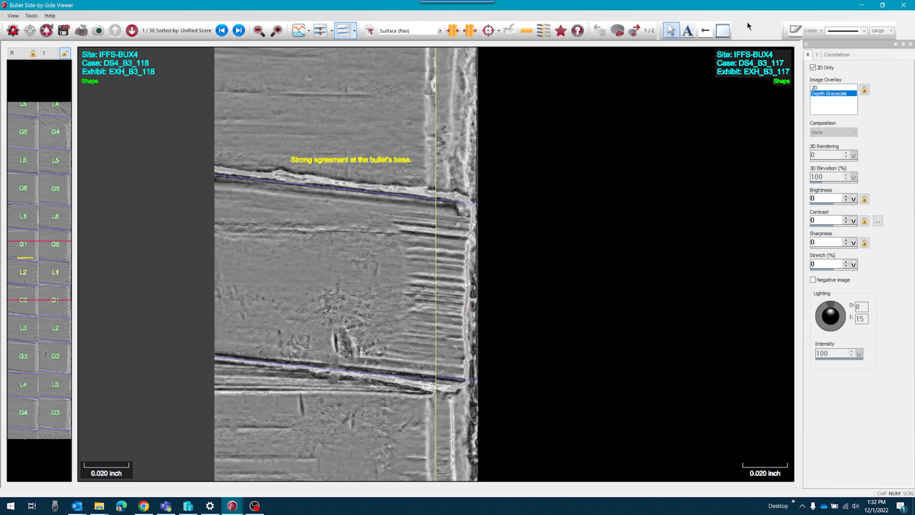
left_click(704, 31)
mouse_move(402, 140)
left_mouse_down()
mouse_move(421, 123)
mouse_move(432, 142)
mouse_move(416, 146)
left_mouse_up()
left_click_drag(421, 147, 422, 149)
left_click(705, 32)
mouse_move(469, 141)
left_mouse_down()
mouse_move(439, 158)
mouse_move(469, 160)
mouse_move(454, 151)
left_mouse_up()
Apply a thicker line width to both arrows above the L2–L1 land pair.
left_click(864, 30)
left_click(843, 72)
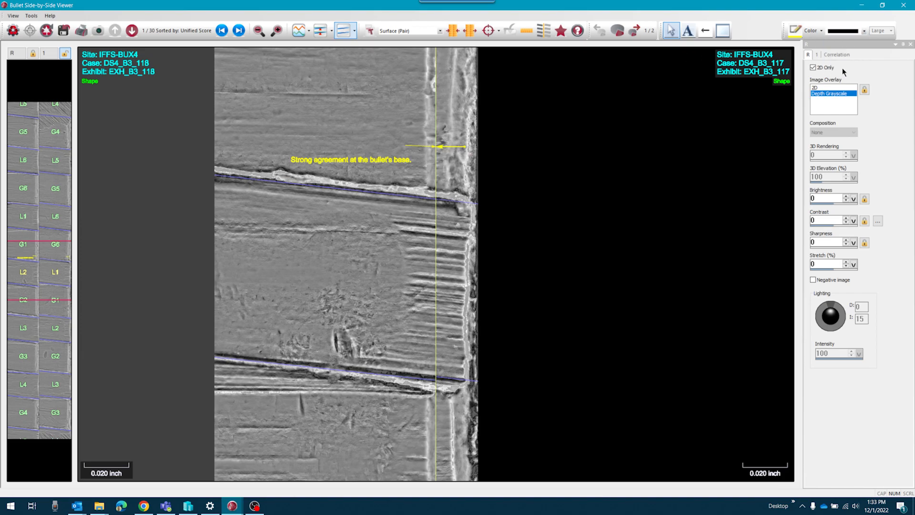
left_click(417, 147)
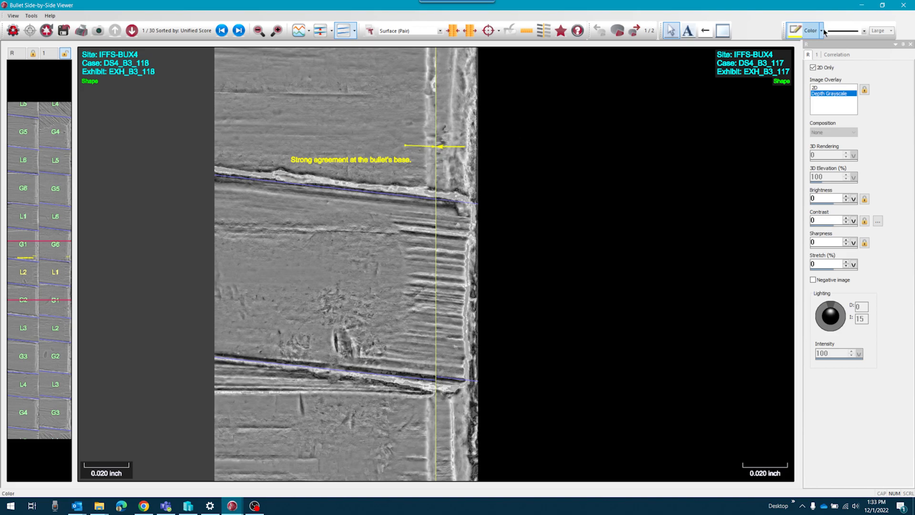
left_click(863, 30)
left_click(843, 71)
Recolor both arrows above the L2–L1 land pair green.
left_click(822, 31)
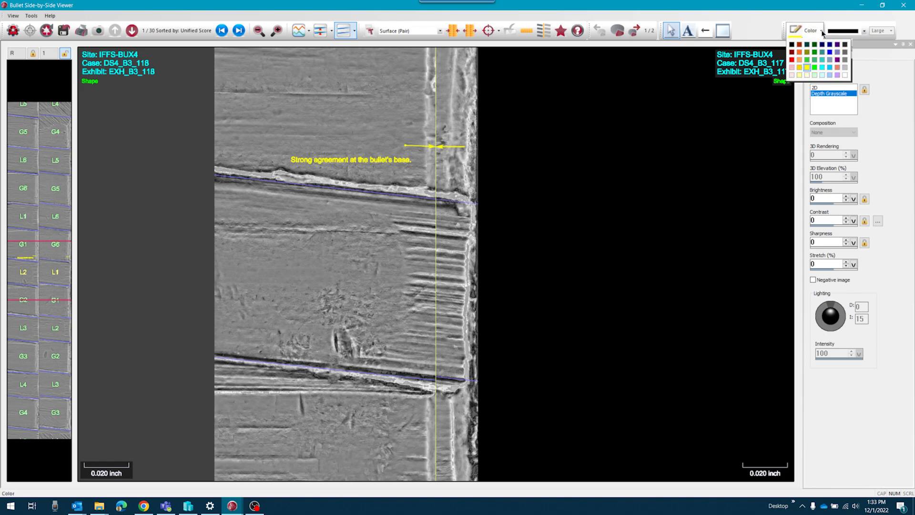
left_click(807, 59)
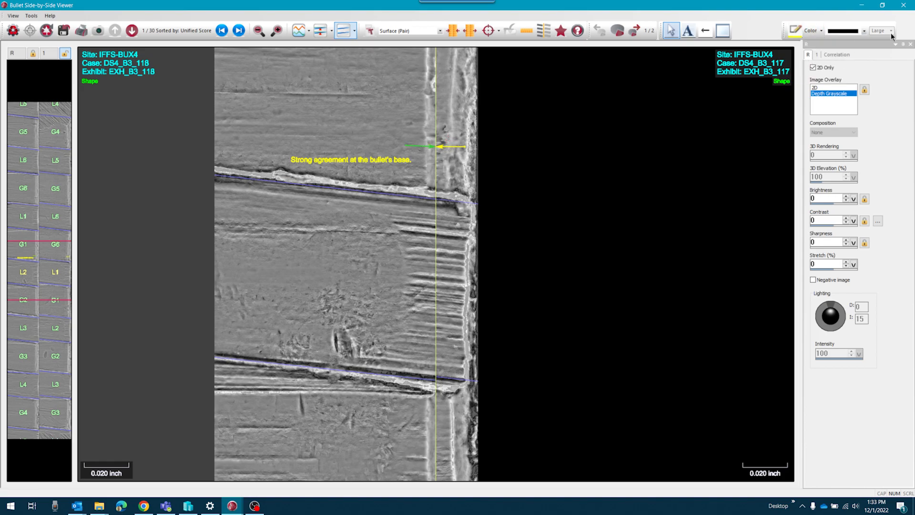
left_click(822, 31)
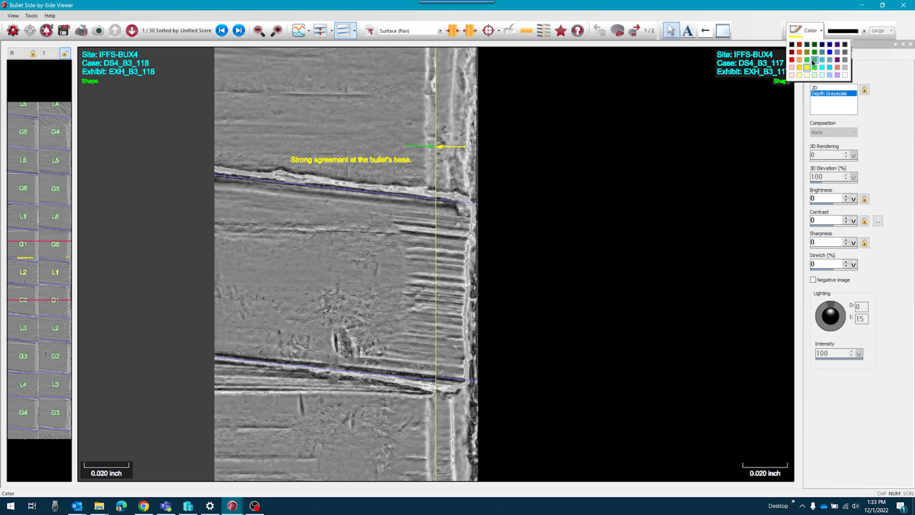
left_click(813, 60)
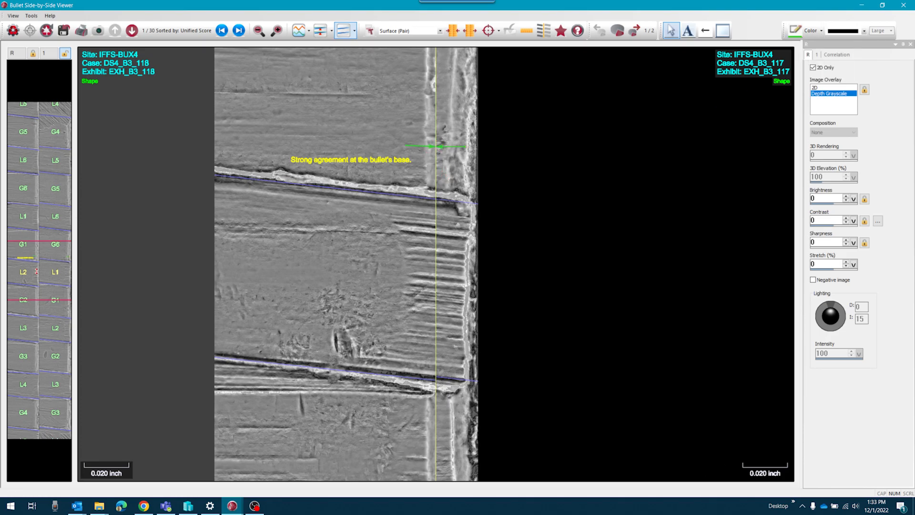
Line up the L3–L2 land pair and draw two green arrows facing each other across the dividing line above it.
left_click_drag(28, 326, 34, 260)
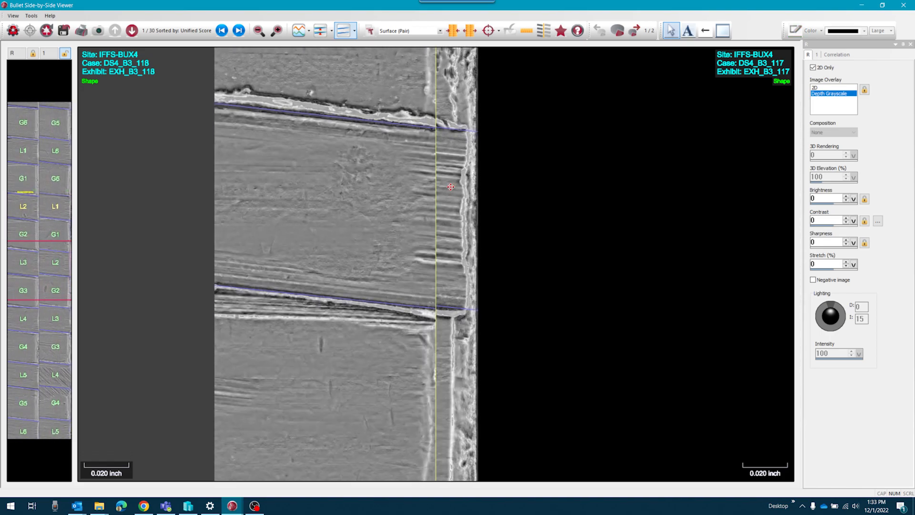
left_click_drag(430, 252, 421, 251)
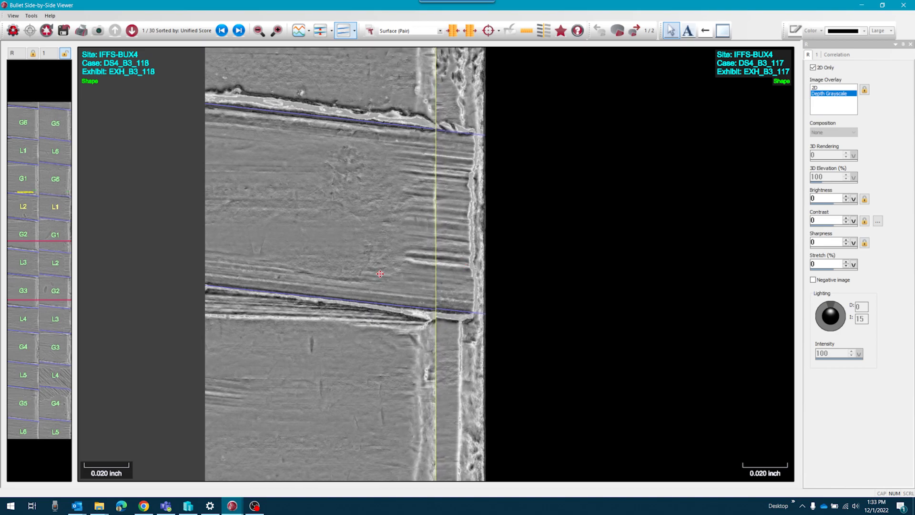
left_click(706, 31)
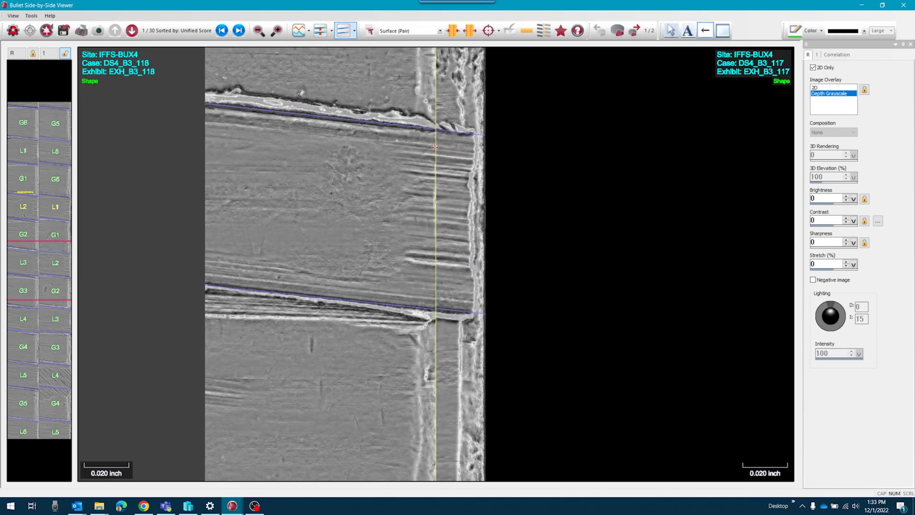
mouse_move(387, 100)
left_mouse_down()
mouse_move(434, 101)
mouse_move(419, 104)
left_mouse_up()
left_click(705, 31)
mouse_move(457, 113)
left_mouse_down()
mouse_move(472, 97)
mouse_move(441, 114)
mouse_move(468, 115)
mouse_move(470, 107)
left_mouse_up()
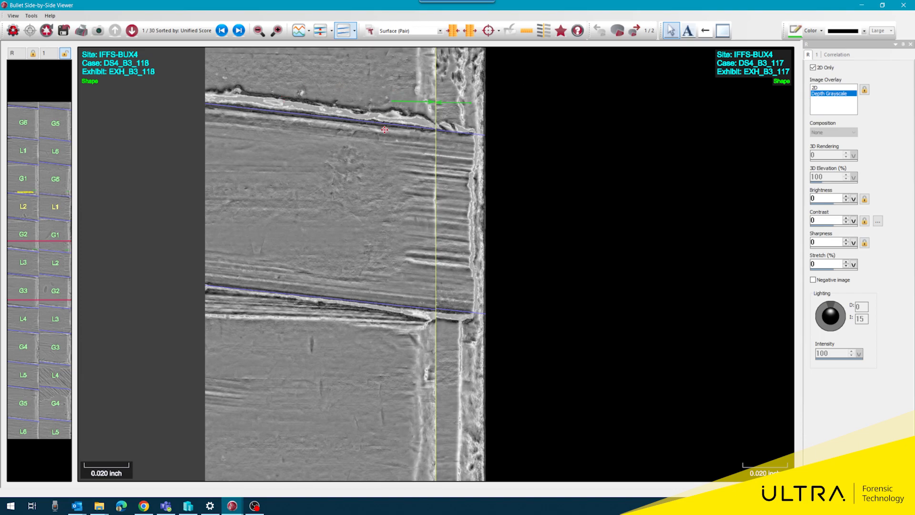
Realign the bullets at the annotated L2–L1 land pair and record EXH_B3_118 and EXH_B3_117 as a hit.
left_click(23, 207)
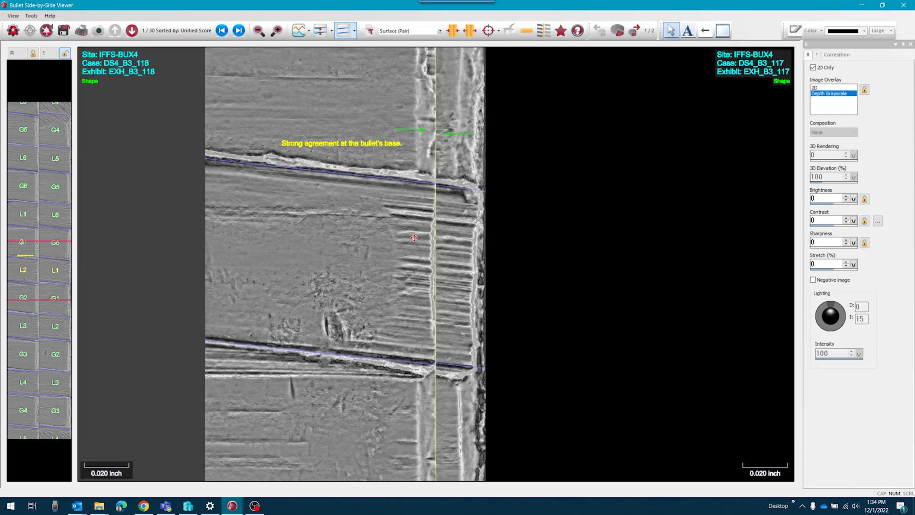
left_click_drag(413, 240, 420, 240)
left_click_drag(443, 244, 421, 242)
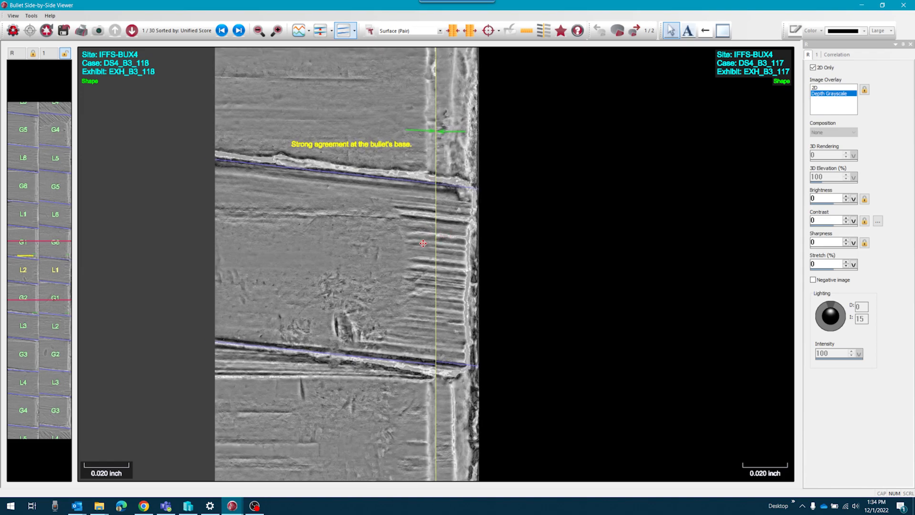
left_click_drag(459, 180, 457, 180)
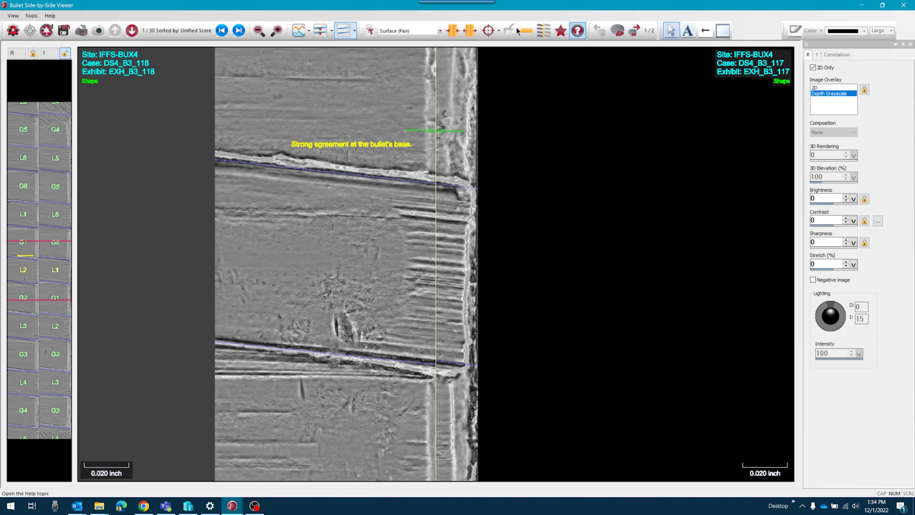
left_click(488, 30)
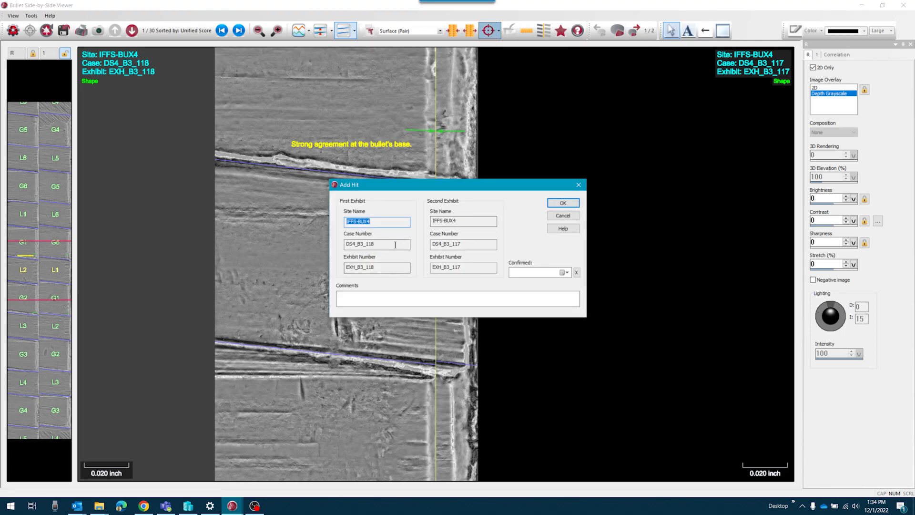
left_click(562, 203)
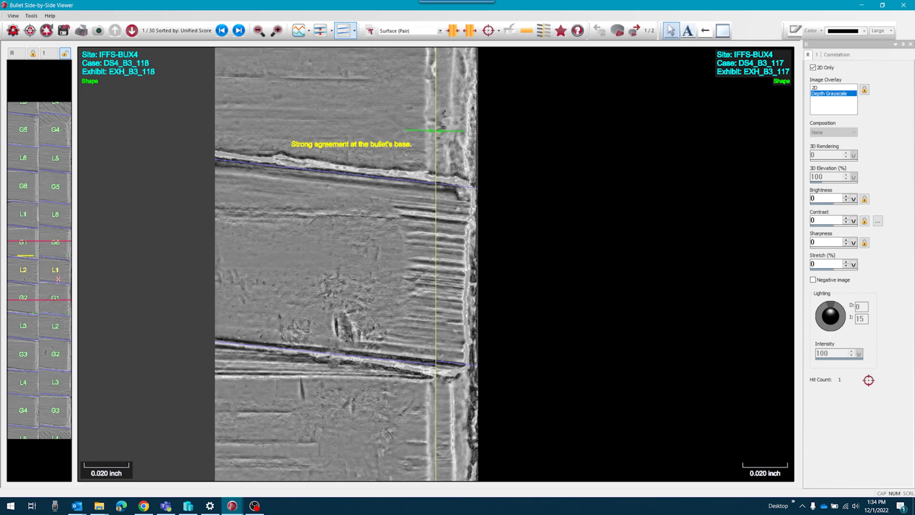
Check the arrows at the L3–L2 land pair and close the side-by-side viewer.
scroll(333, 253, "down", 5)
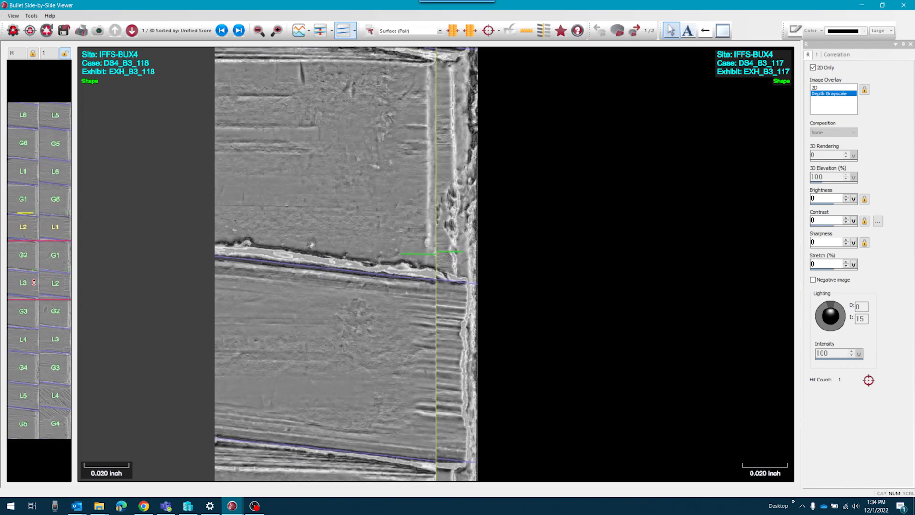
mouse_move(433, 277)
left_mouse_down()
mouse_move(442, 278)
mouse_move(401, 287)
left_mouse_up()
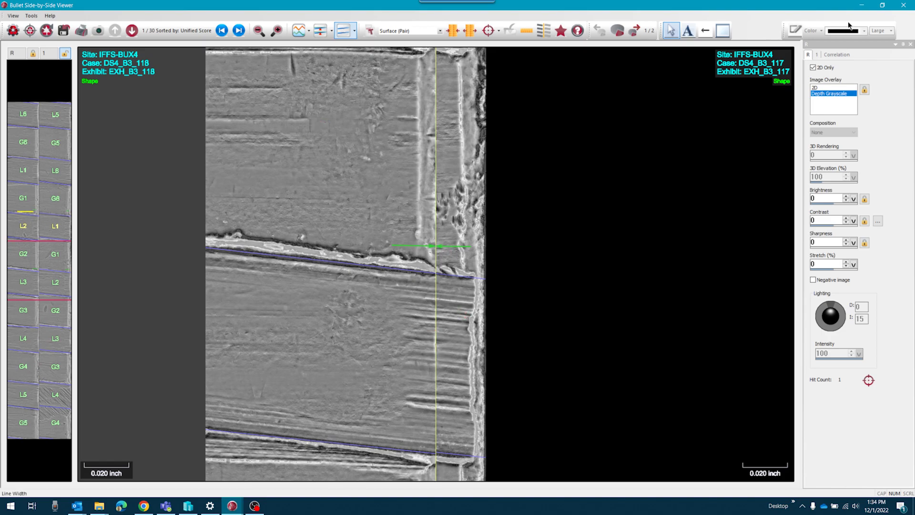
left_click(897, 5)
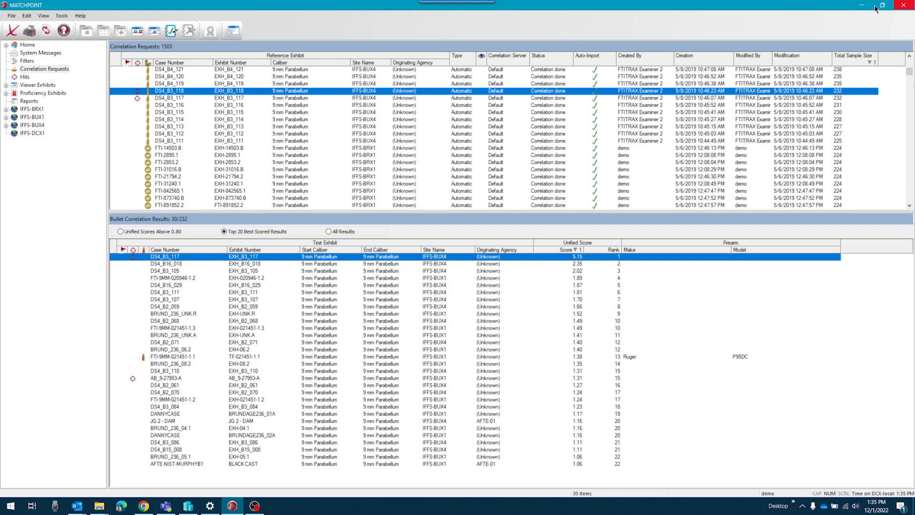
Show the list of hits sorted by the first exhibit's case number.
left_click(25, 78)
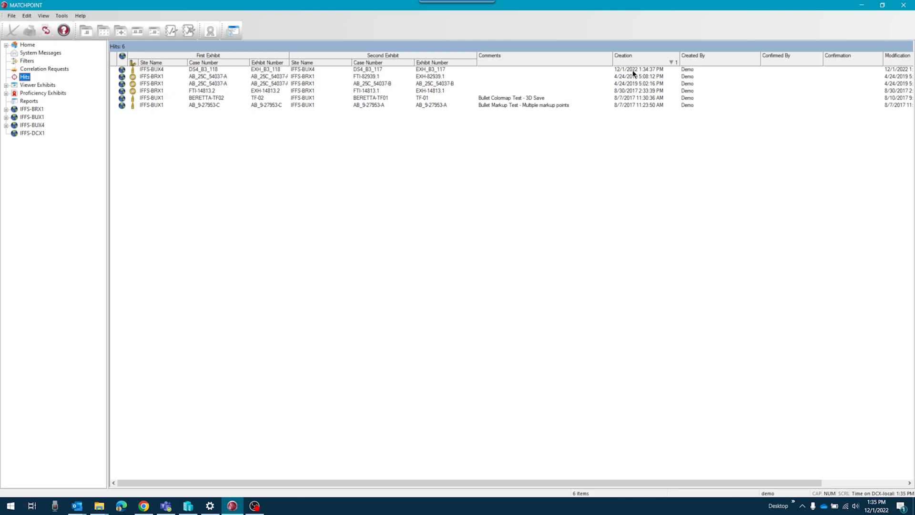
left_click(195, 63)
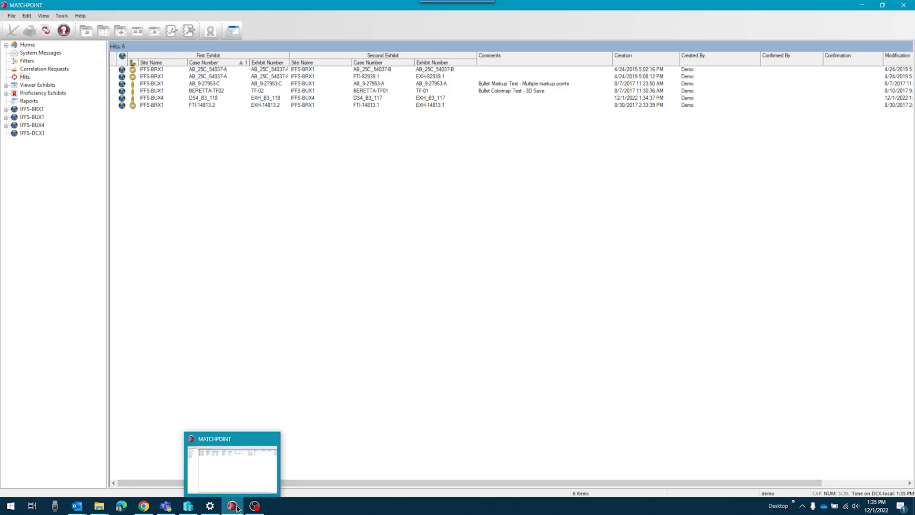
left_click(414, 70)
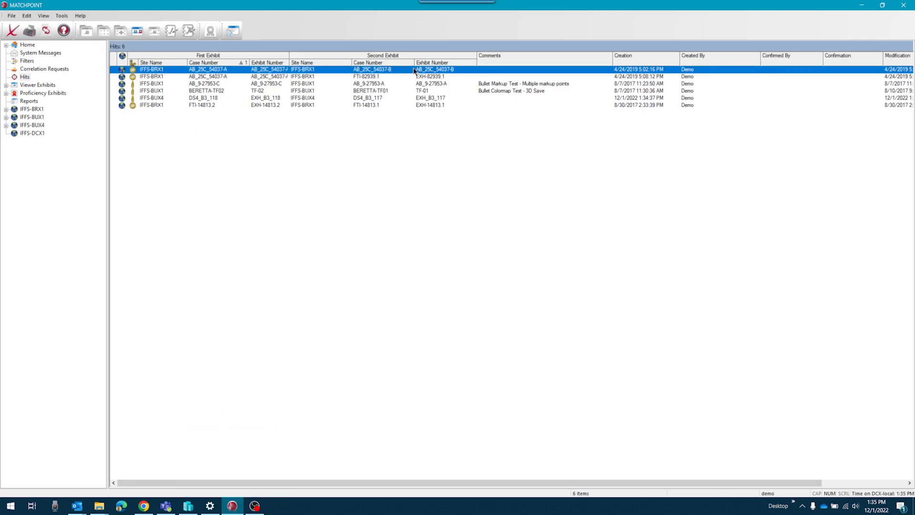
left_click(137, 30)
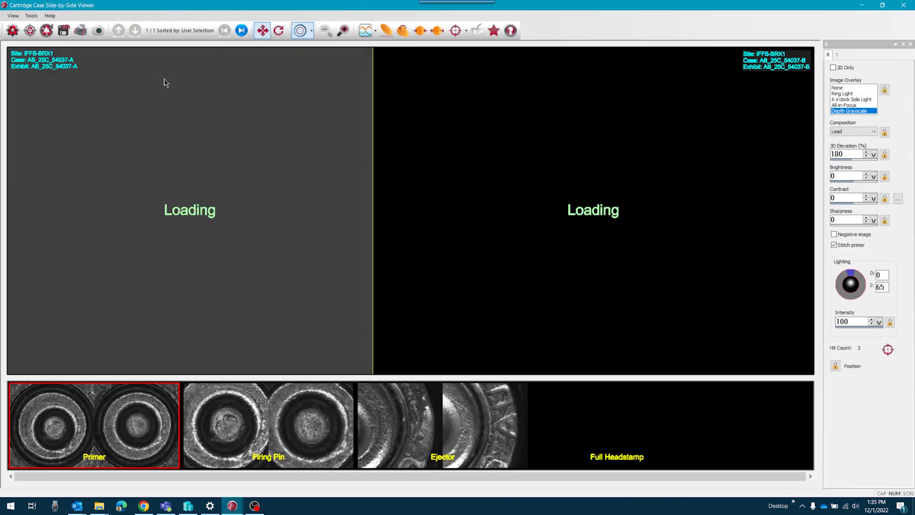
left_click(903, 5)
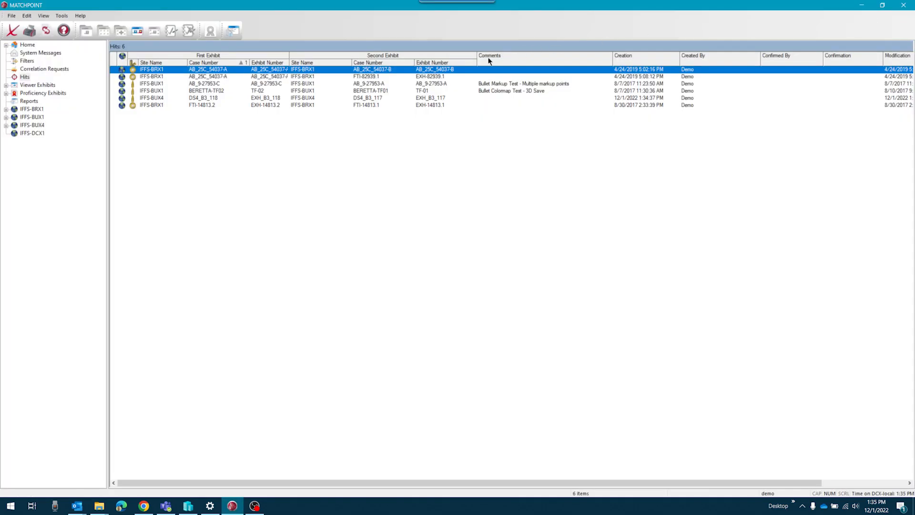
Open the recorded hit between EXH_B3_118 and EXH_B3_117 in the side-by-side viewer.
left_click(639, 99)
left_click(137, 31)
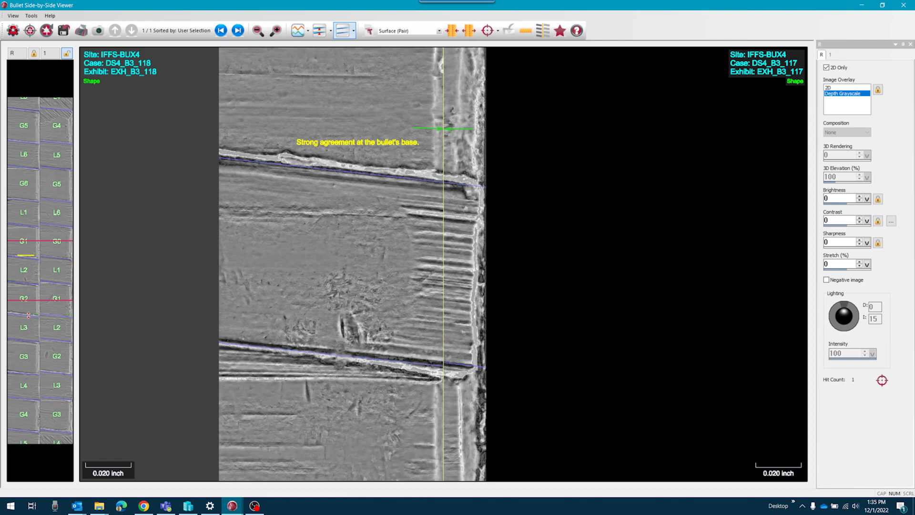
Hide the hit markup text and graphics at the annotated L2–L1 land pair and examine the striations without them.
left_click_drag(29, 323, 29, 268)
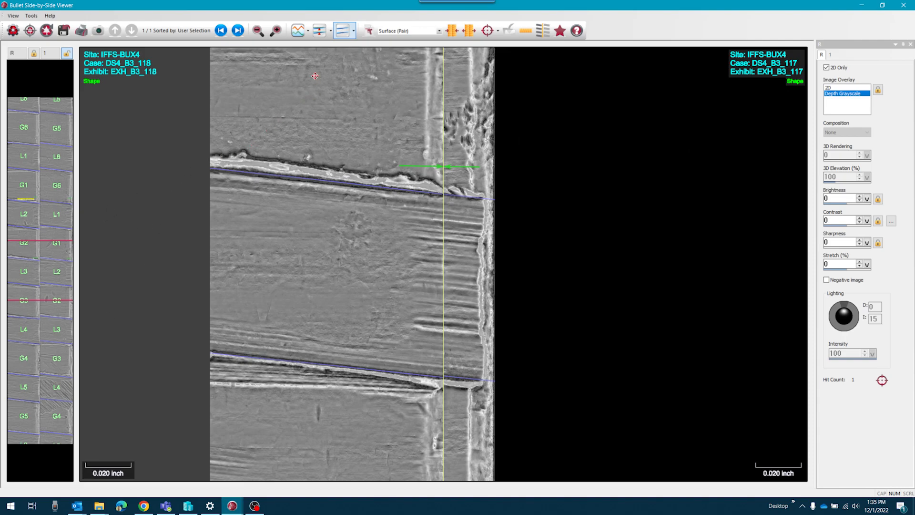
left_click(28, 212)
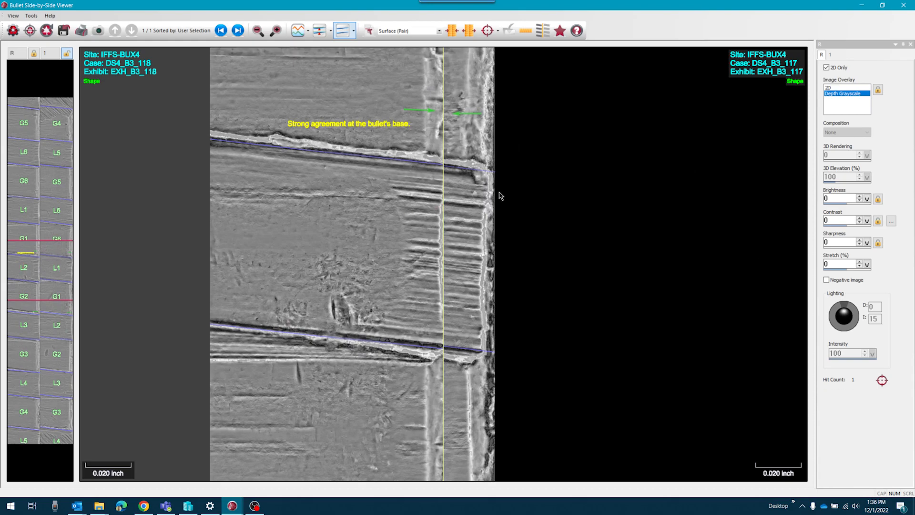
left_click(354, 32)
left_click(355, 31)
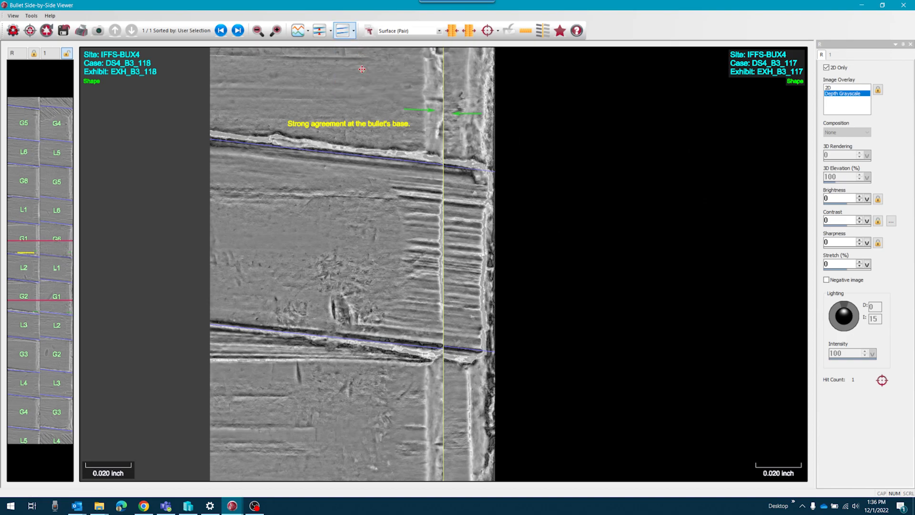
left_click(354, 31)
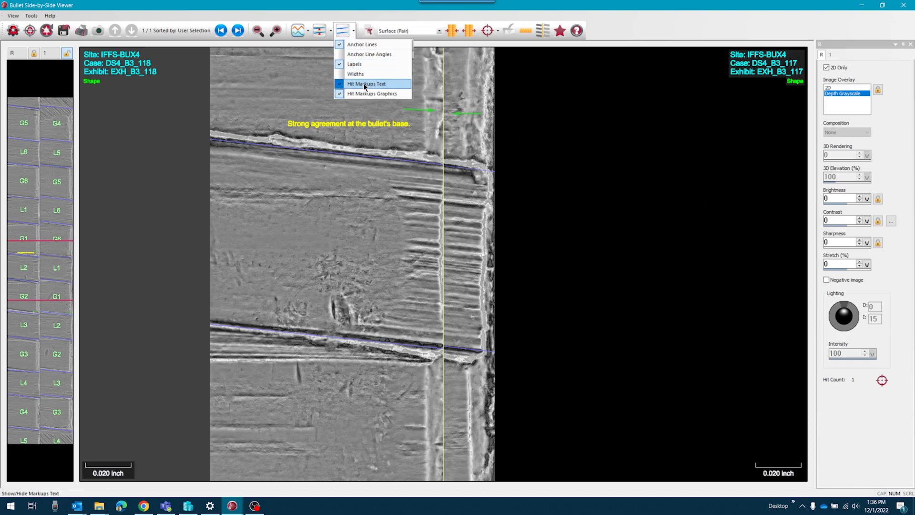
left_click(365, 85)
left_click(354, 32)
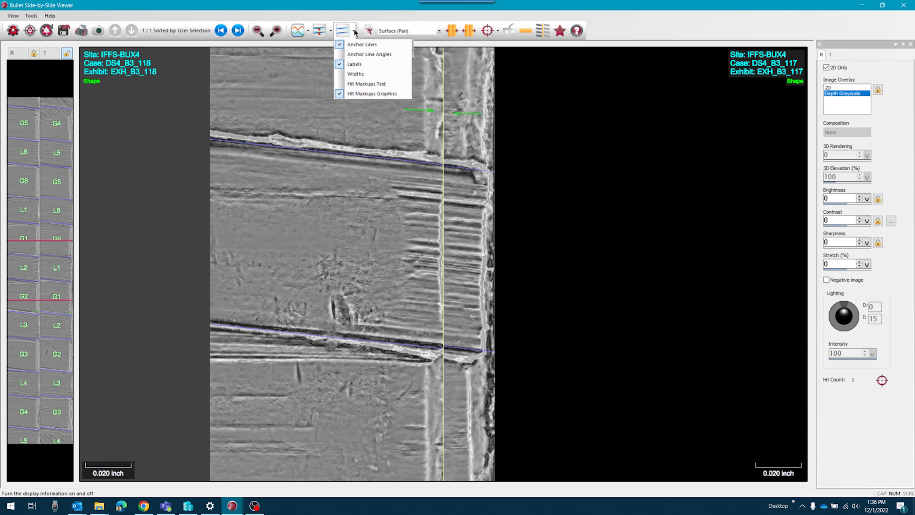
left_click(370, 94)
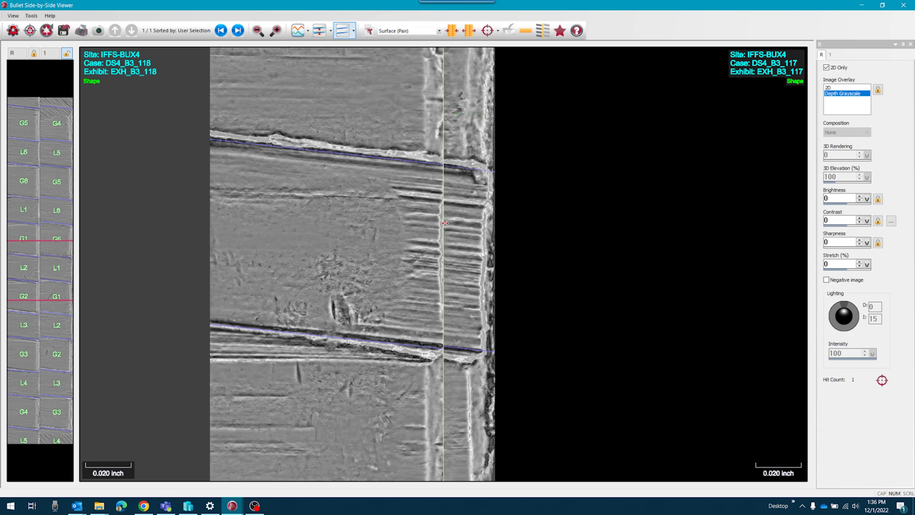
left_click_drag(462, 260, 409, 277)
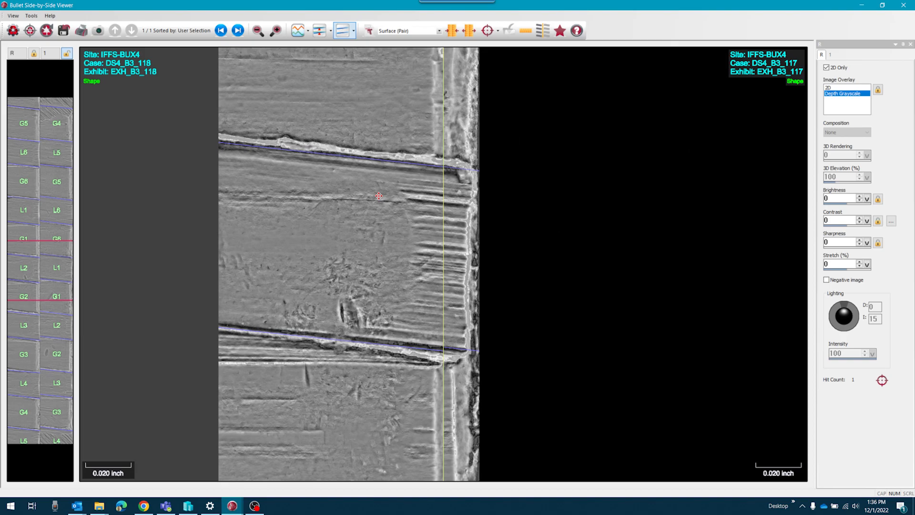
Show the hit markup text and graphics on the compared bullets again.
left_click(353, 30)
left_click(361, 85)
left_click(353, 31)
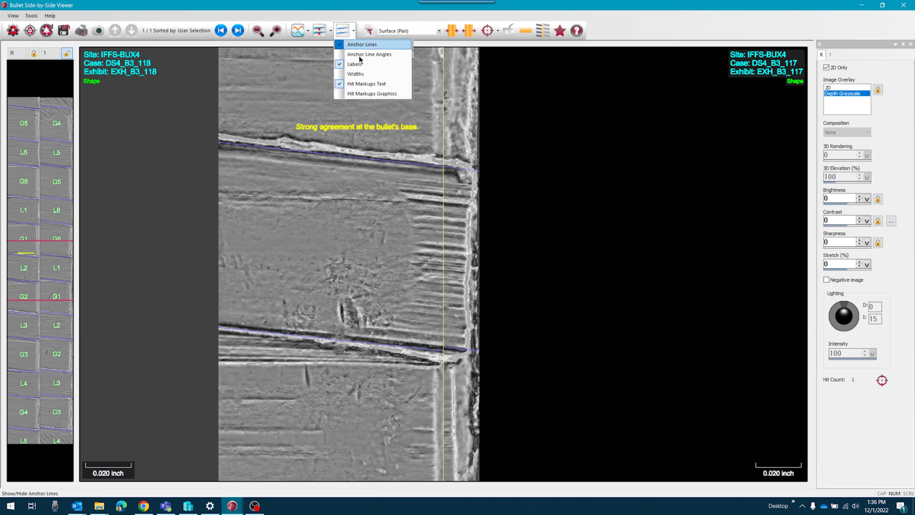
left_click(366, 93)
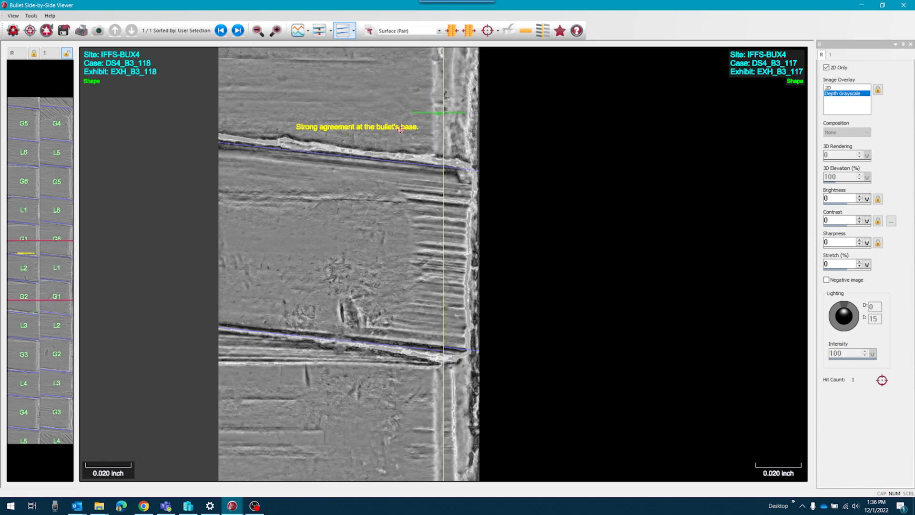